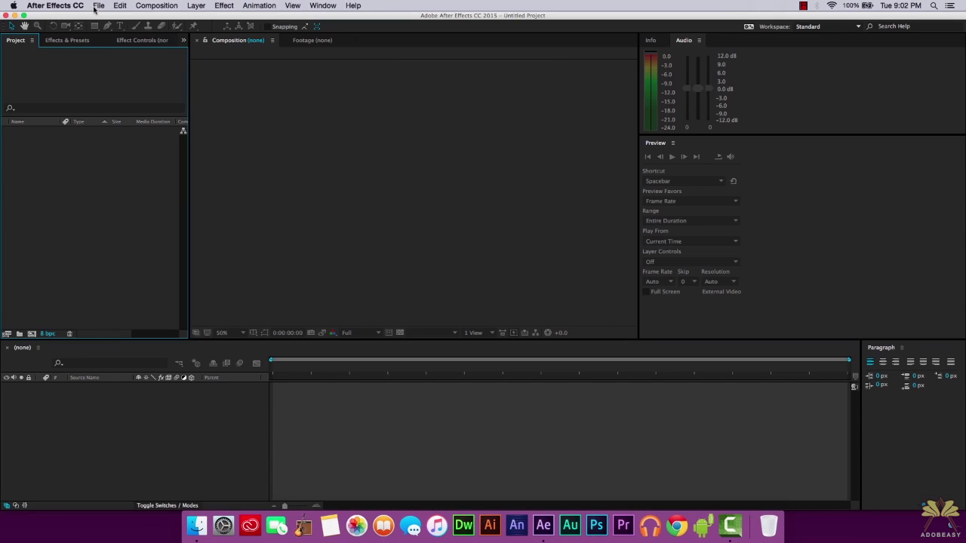
- Import both adobeasy.mov and adobeasy.wav into the project's footage list via File > Import
click(98, 5)
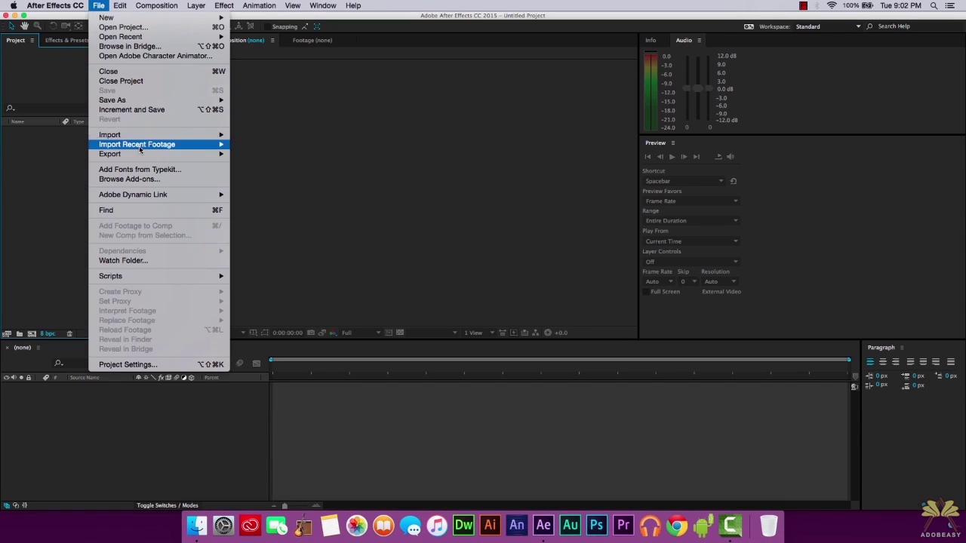
mouse_move(164, 136)
click(247, 135)
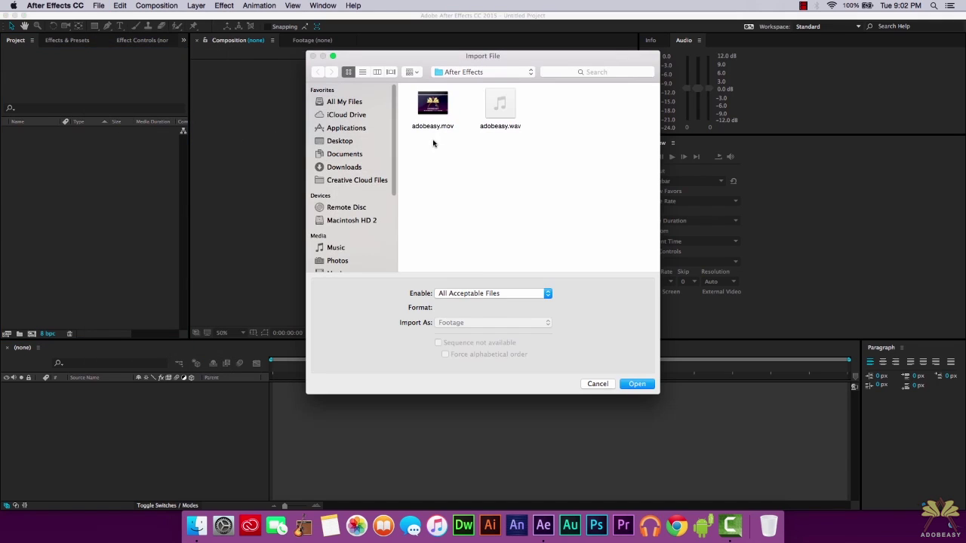
drag(431, 143, 536, 106)
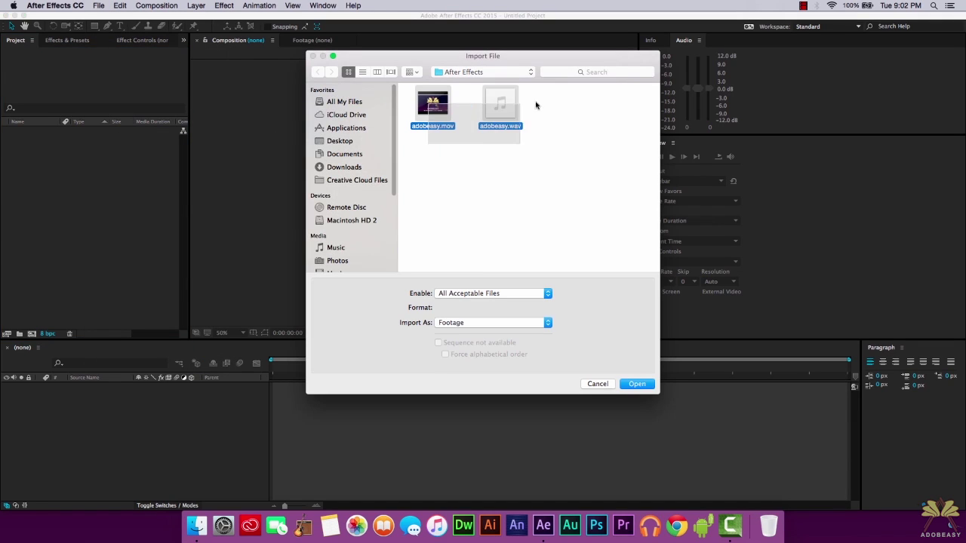
click(637, 385)
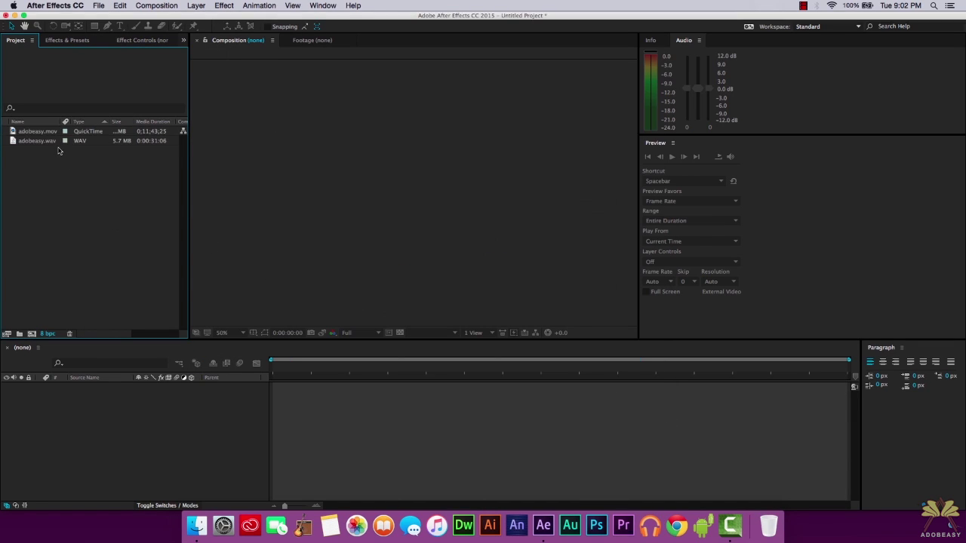
- Create a new composition from the HDV/HDTV 720 29.97 preset, 1280×720 with 30-second duration
click(156, 5)
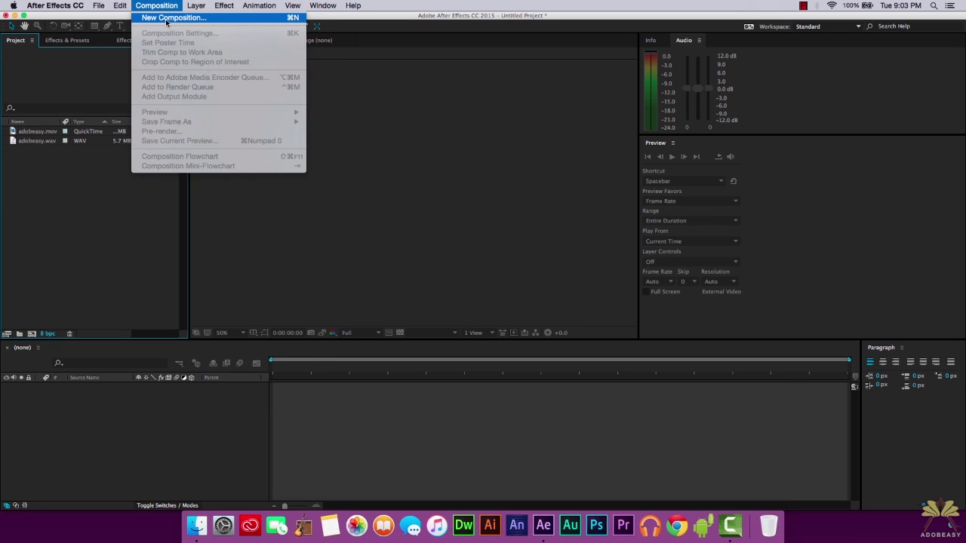
click(166, 17)
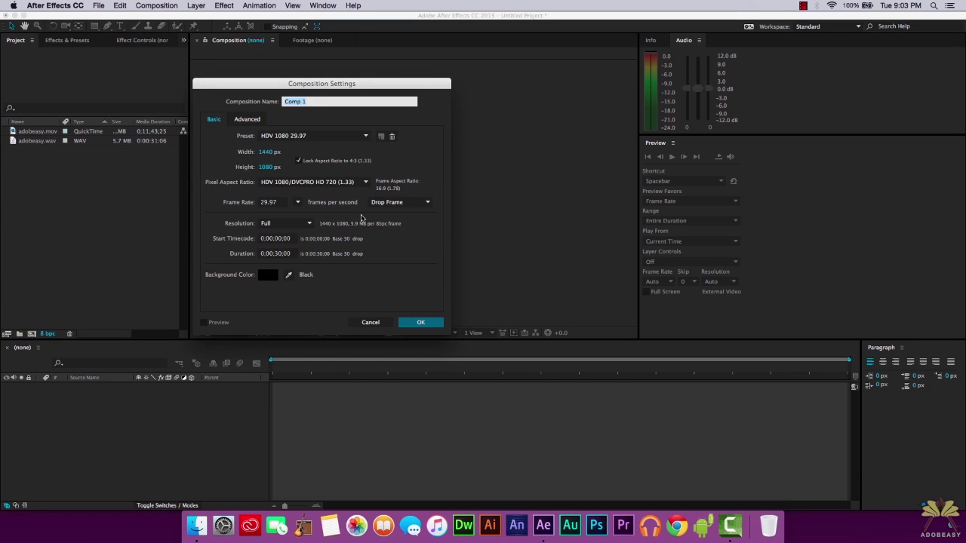
click(310, 137)
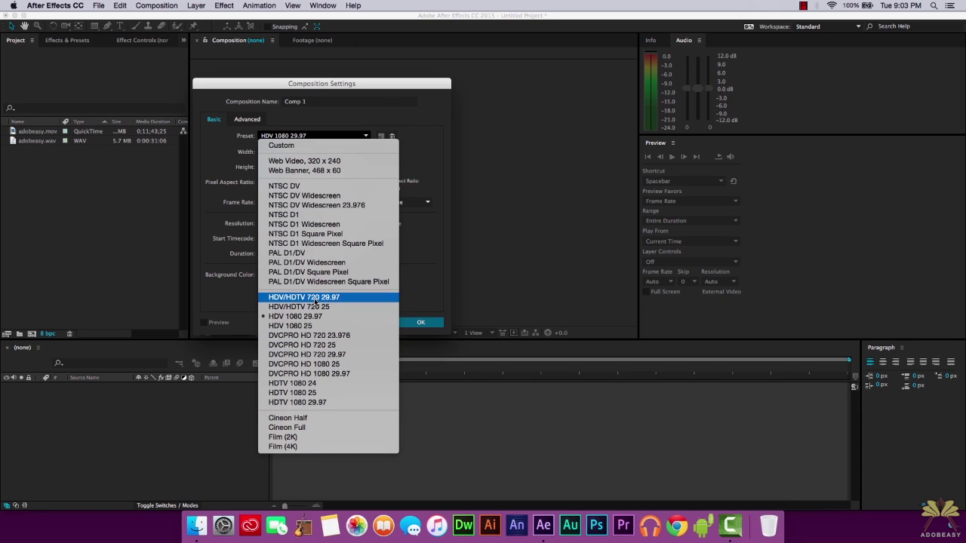
click(315, 300)
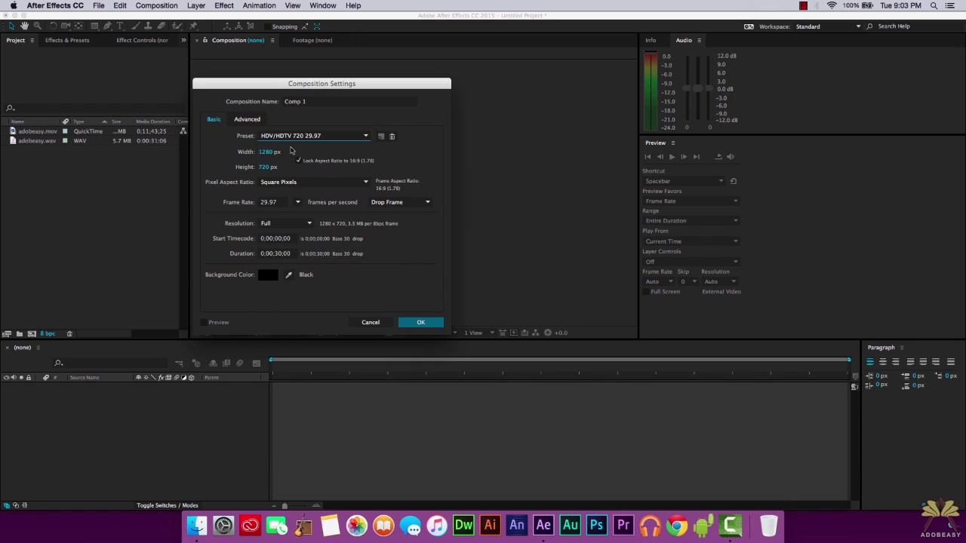
click(309, 137)
click(218, 200)
click(425, 323)
click(83, 181)
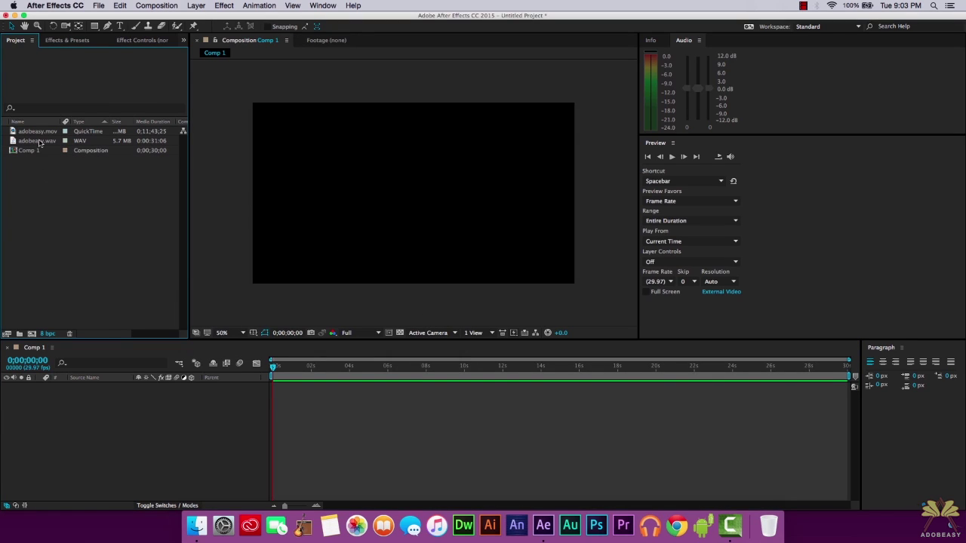
- Drag adobeasy.mov into the Comp 1 timeline and play the preview through with sound muted
click(41, 133)
drag(44, 134, 105, 415)
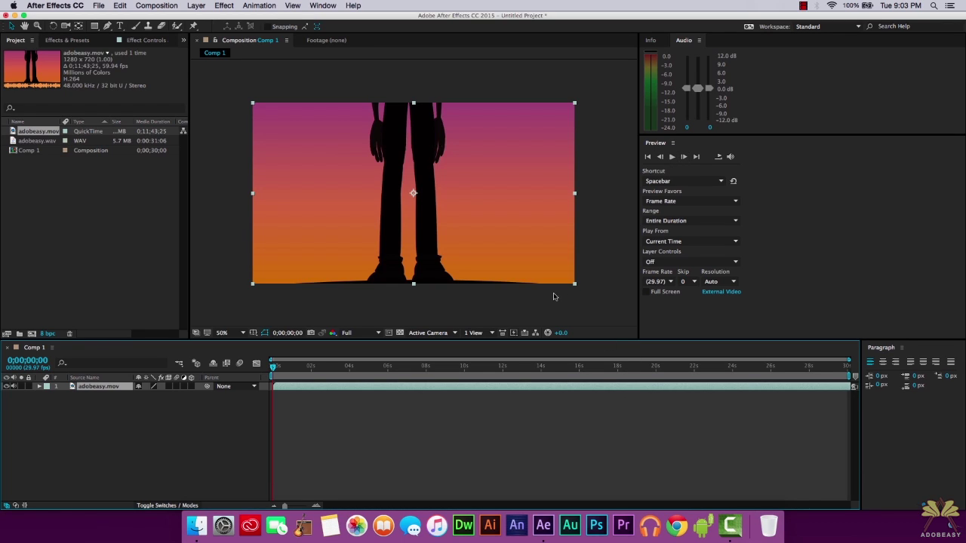
click(673, 157)
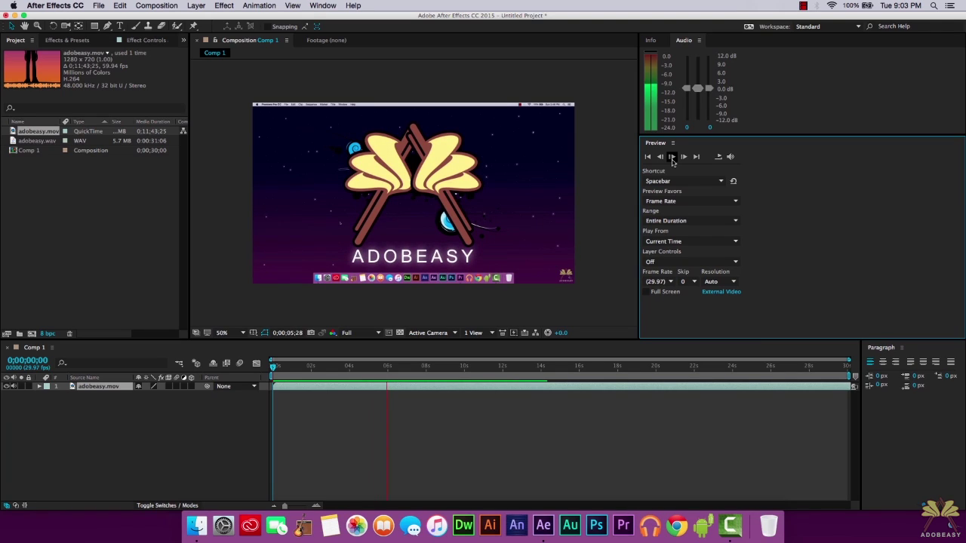
key(XF86AudioMute)
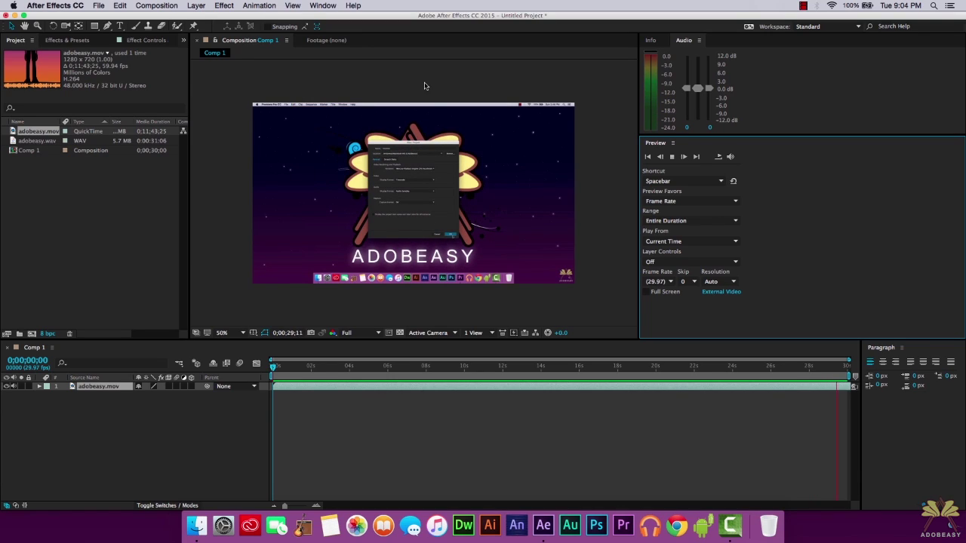
key(space)
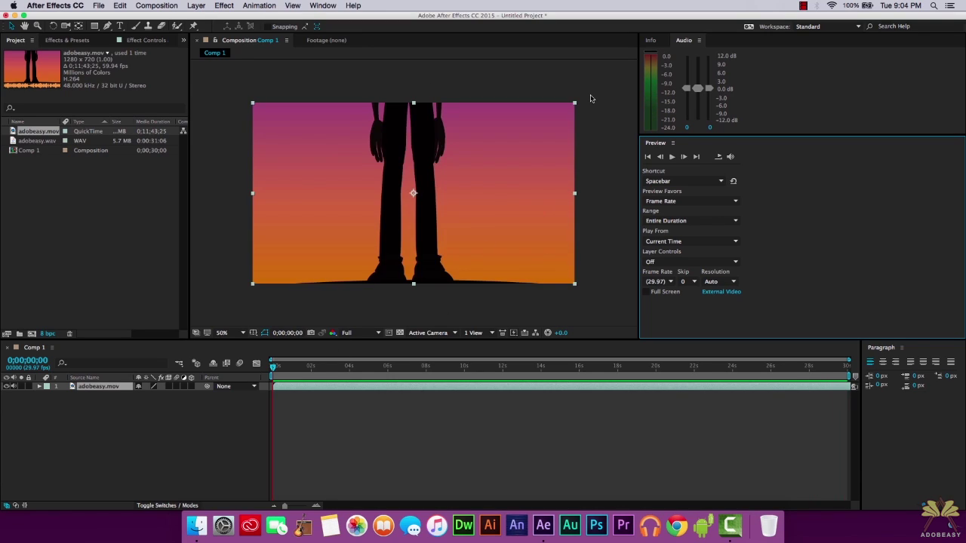
- Replay the Comp 1 preview, stop at 0;00;10;22, then return the playhead to the start
key(XF86AudioLowerVolume)
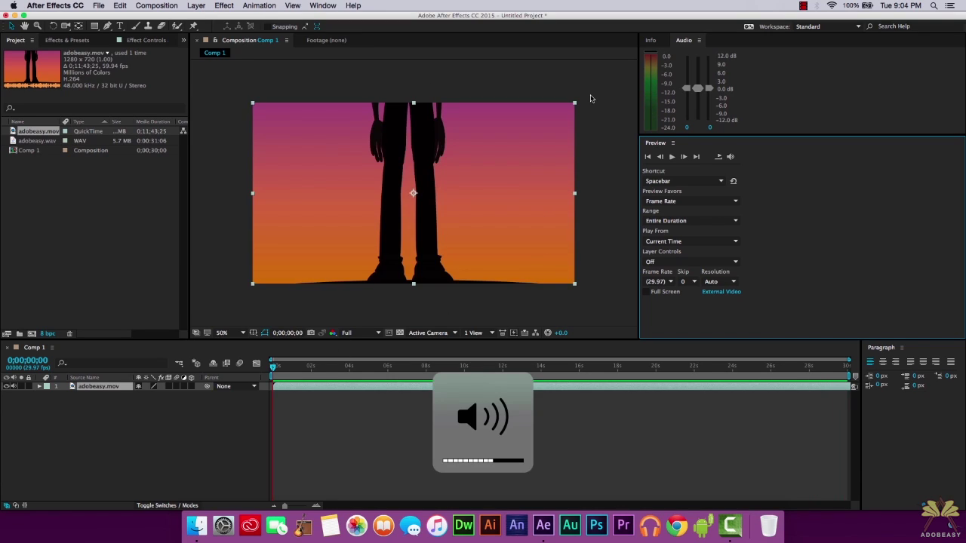
click(672, 157)
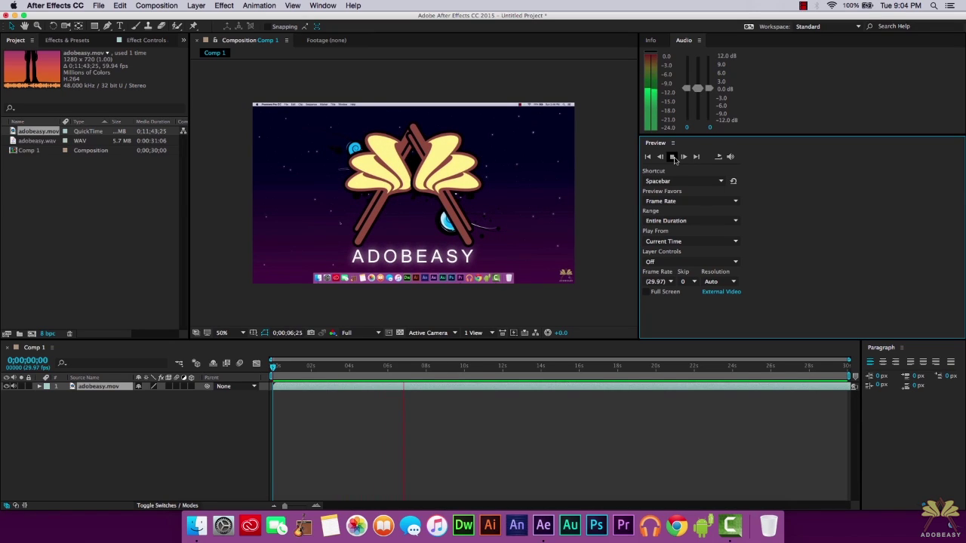
click(674, 157)
click(535, 282)
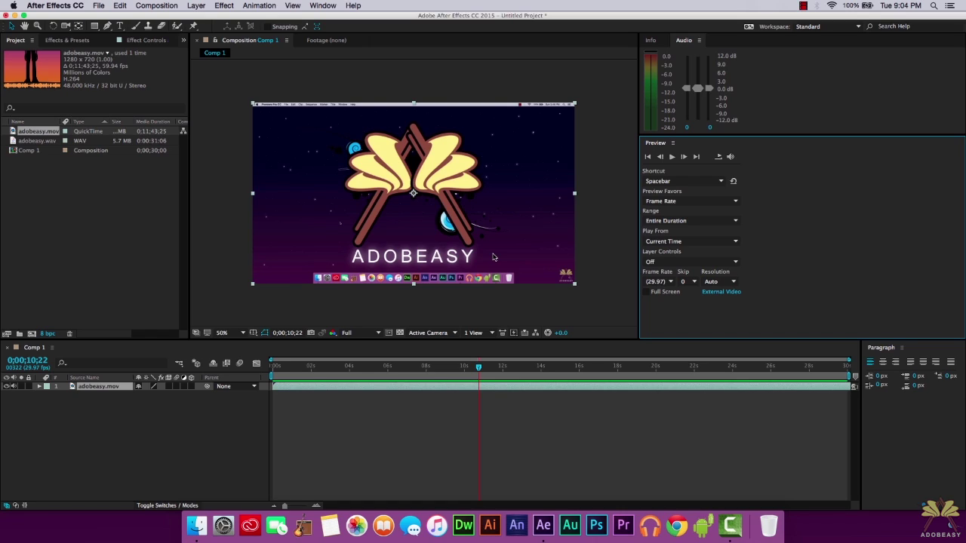
drag(479, 367, 273, 367)
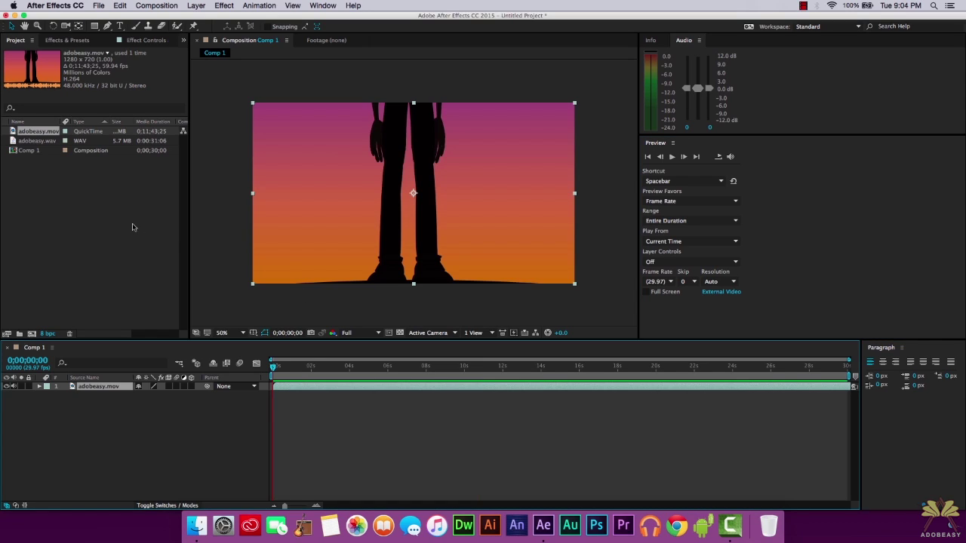
- Delete the adobeasy.mov layer and add adobeasy.wav to Comp 1 in its place
click(92, 413)
click(93, 390)
key(Delete)
click(47, 141)
drag(48, 143, 108, 429)
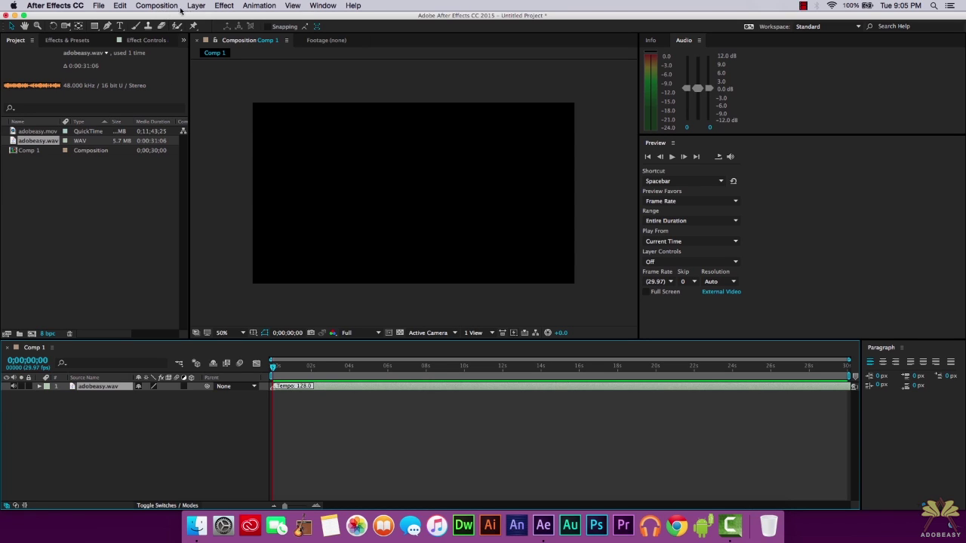
- Run Audio Preview (Here Forward) from the Composition menu and stop it at 0;00;07;29
click(160, 6)
mouse_move(229, 113)
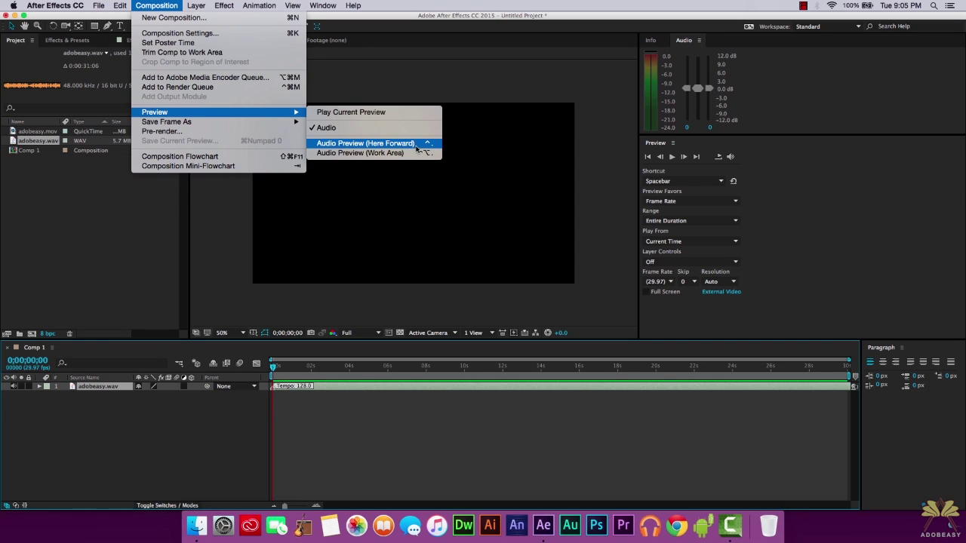
click(377, 148)
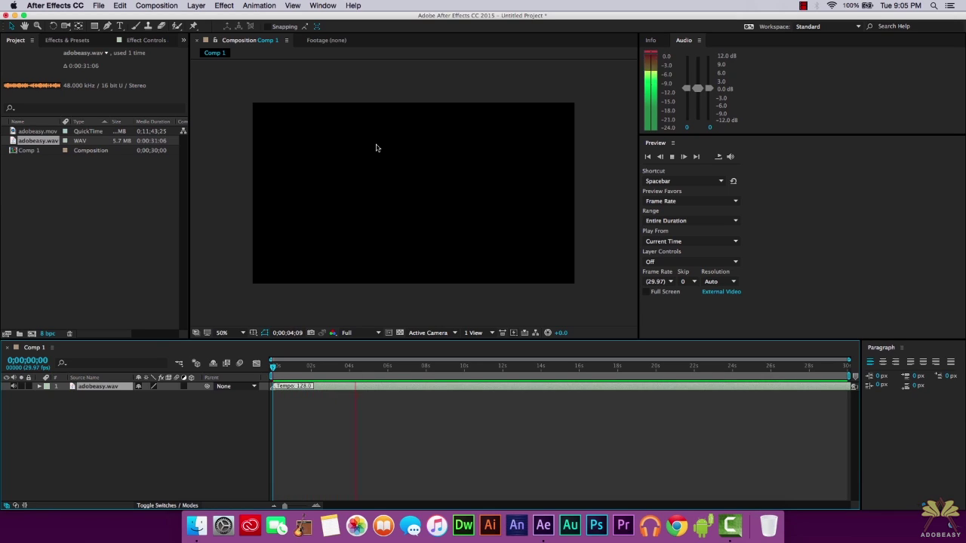
key(space)
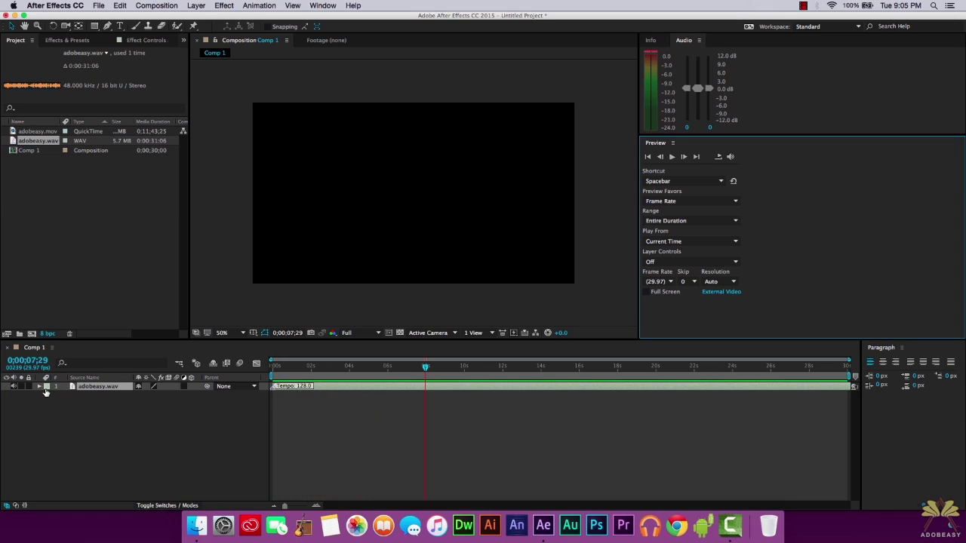
click(40, 386)
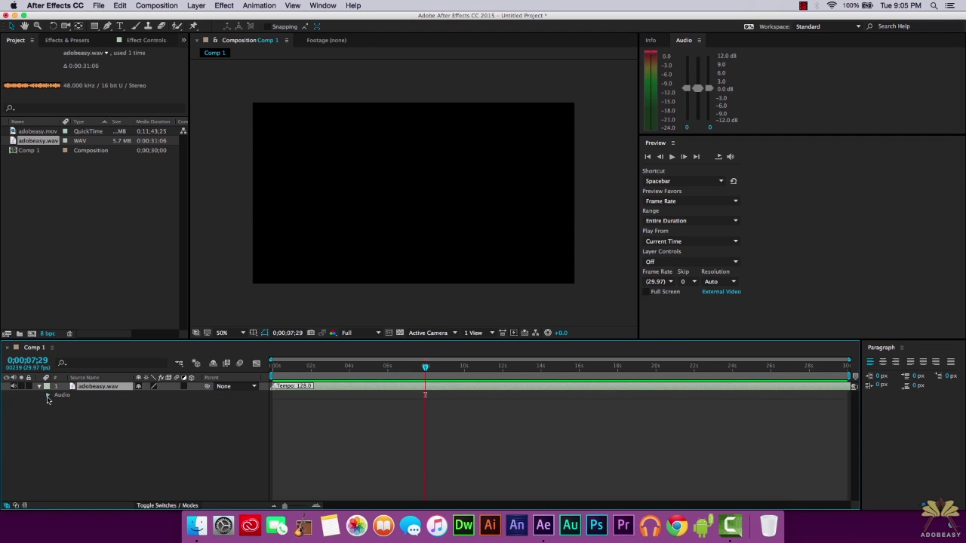
click(48, 396)
click(58, 413)
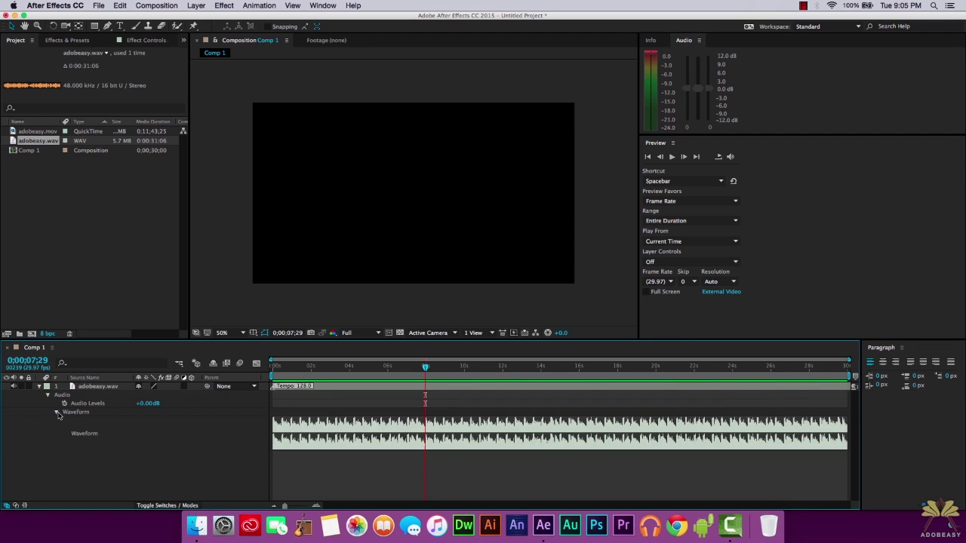
mouse_move(334, 369)
mouse_down()
mouse_move(303, 370)
mouse_move(333, 371)
mouse_up()
click(56, 412)
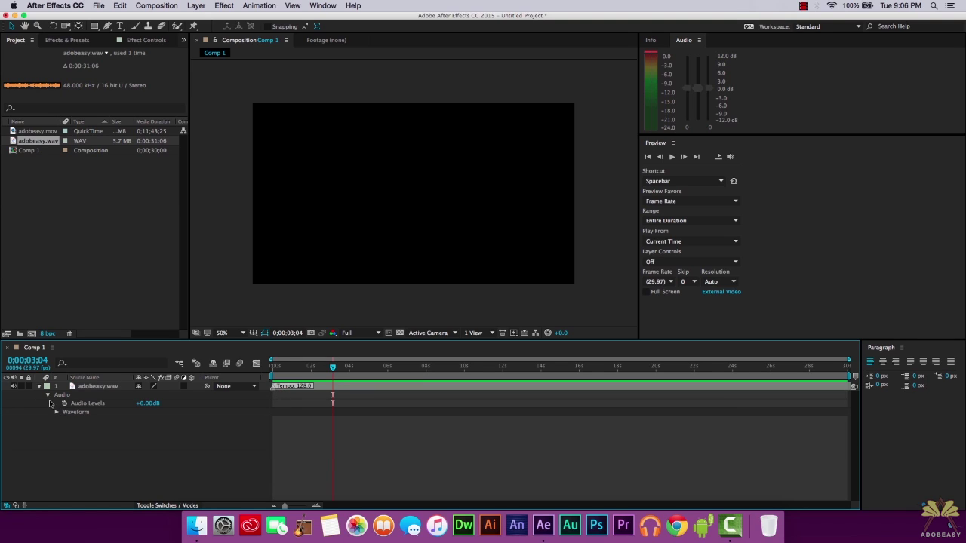
click(47, 395)
click(39, 386)
key(Home)
key(space)
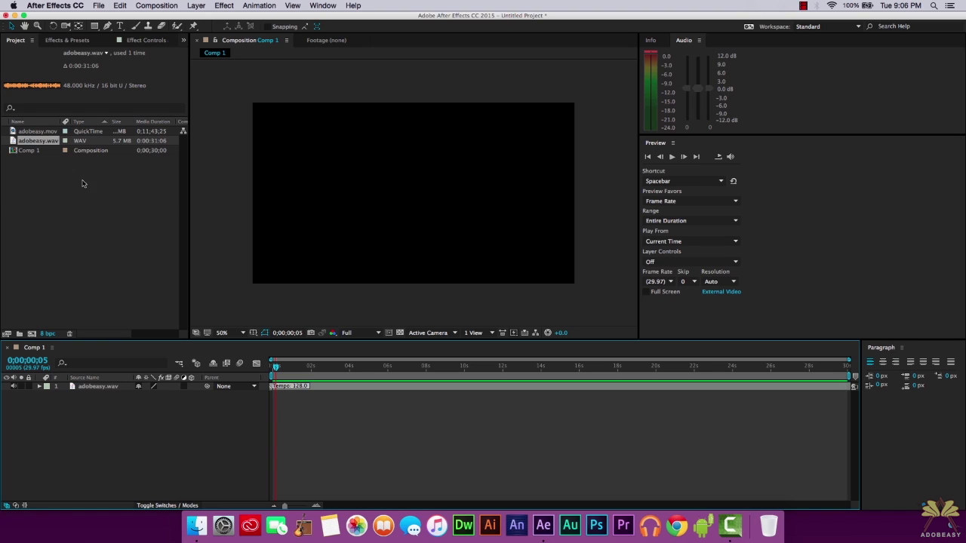
- Add adobeasy.mov as layer 2 under adobeasy.wav and expand its Audio > Waveform
click(37, 131)
drag(43, 134, 121, 400)
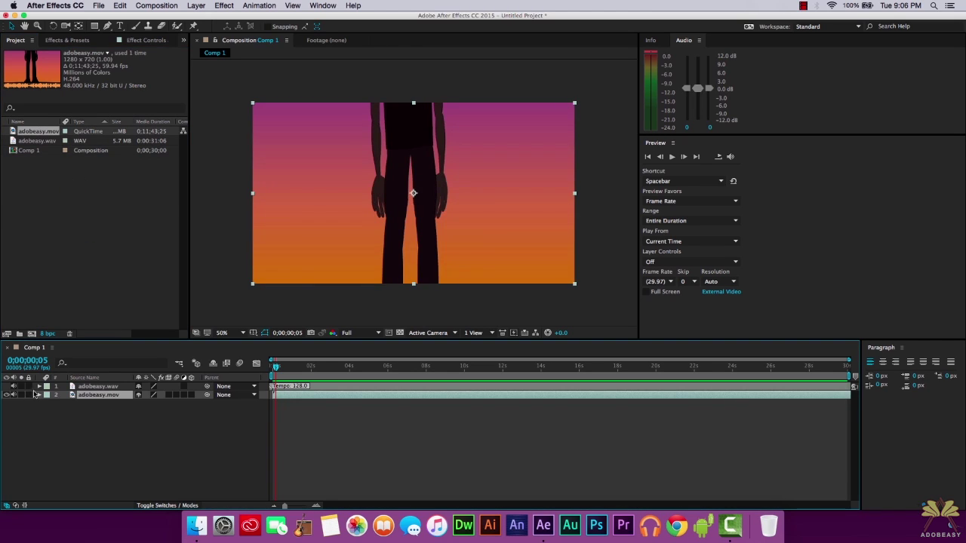
click(39, 395)
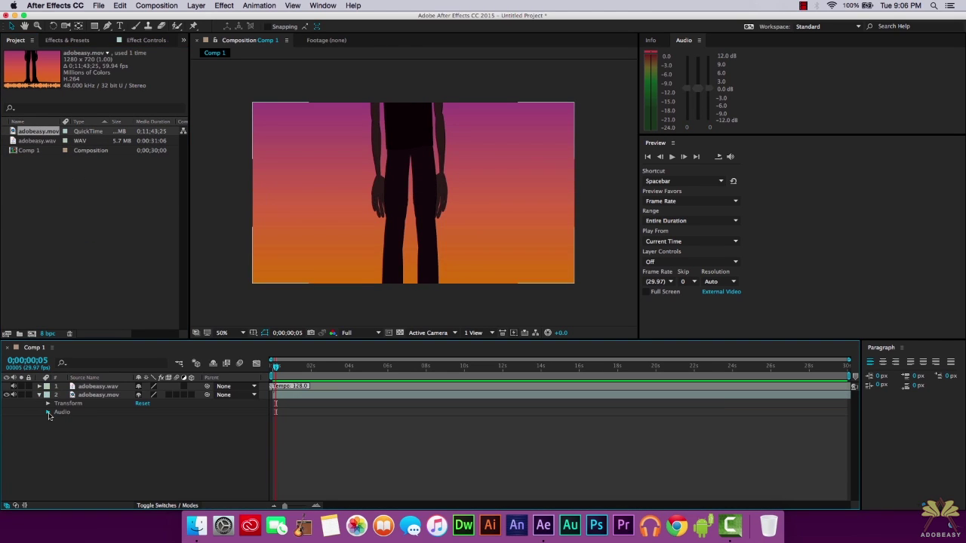
click(48, 412)
click(56, 429)
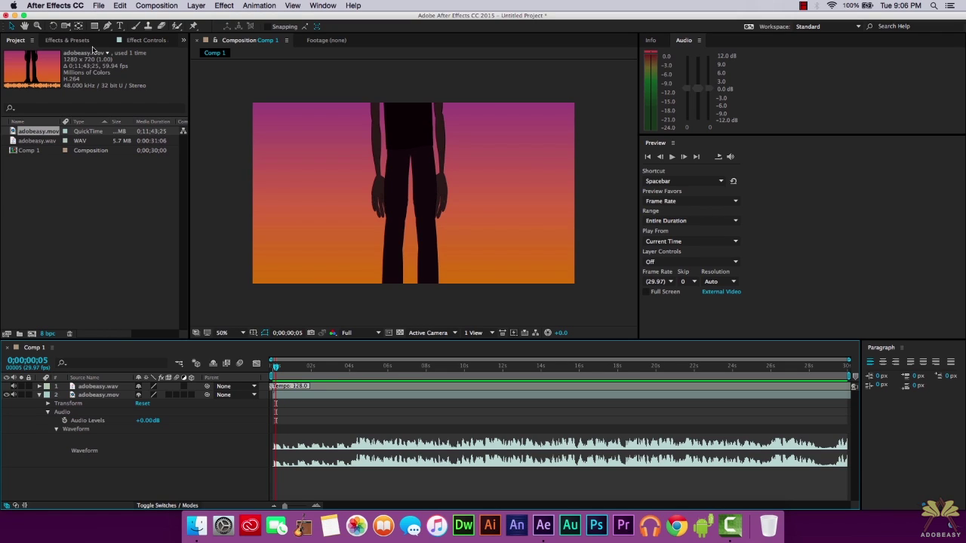
- Expand the Audio category in Effects & Presets to list Backwards, Delay, Reverb and others
click(67, 40)
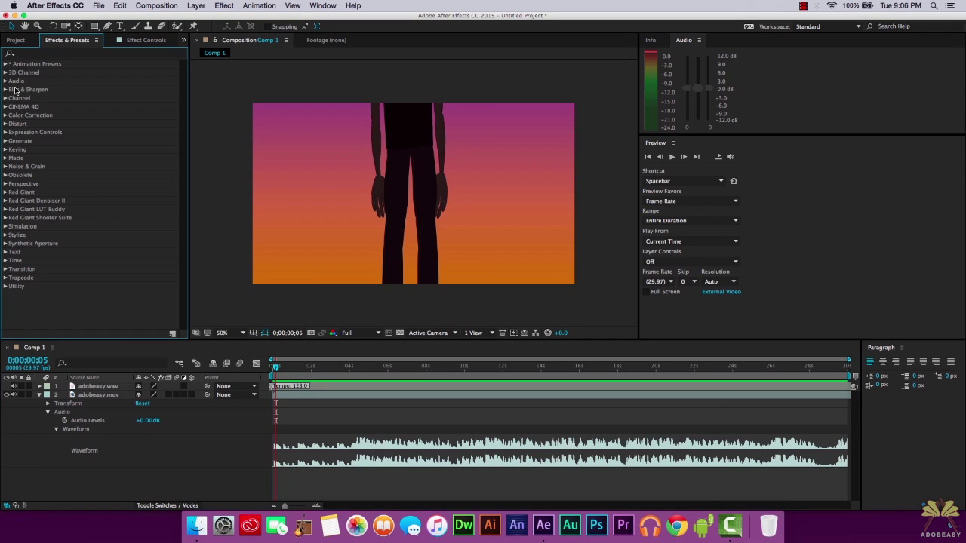
click(5, 81)
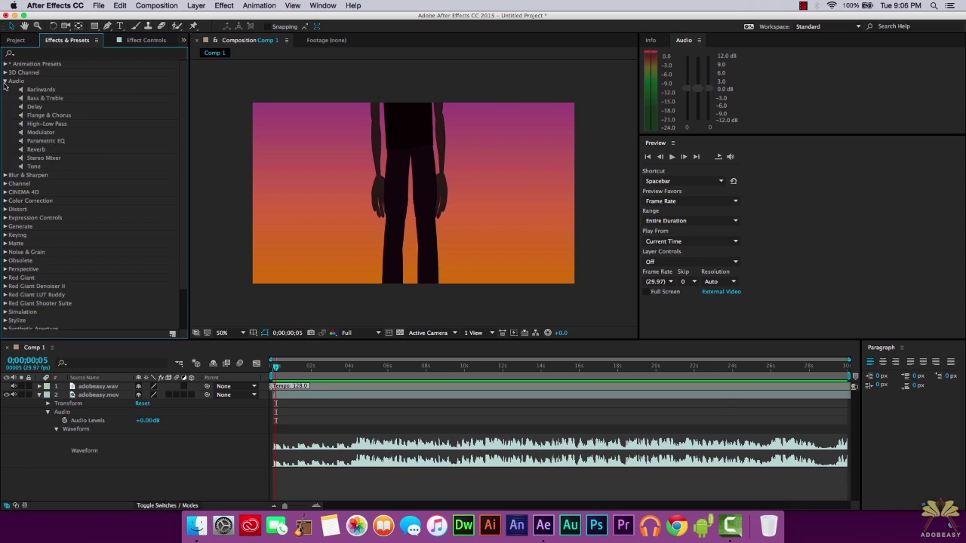